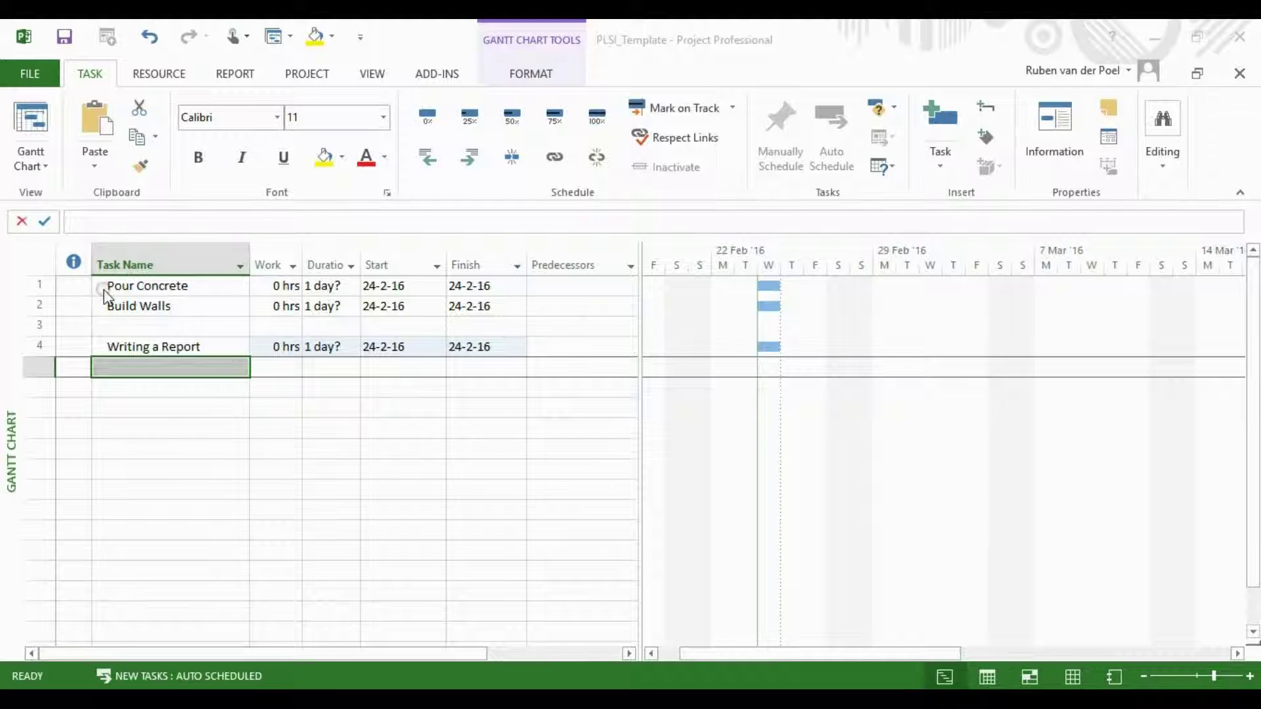
# Set Pour Concrete's duration to a firm 1 day and Build Walls' duration to 3 days.
pyautogui.click(350, 286)
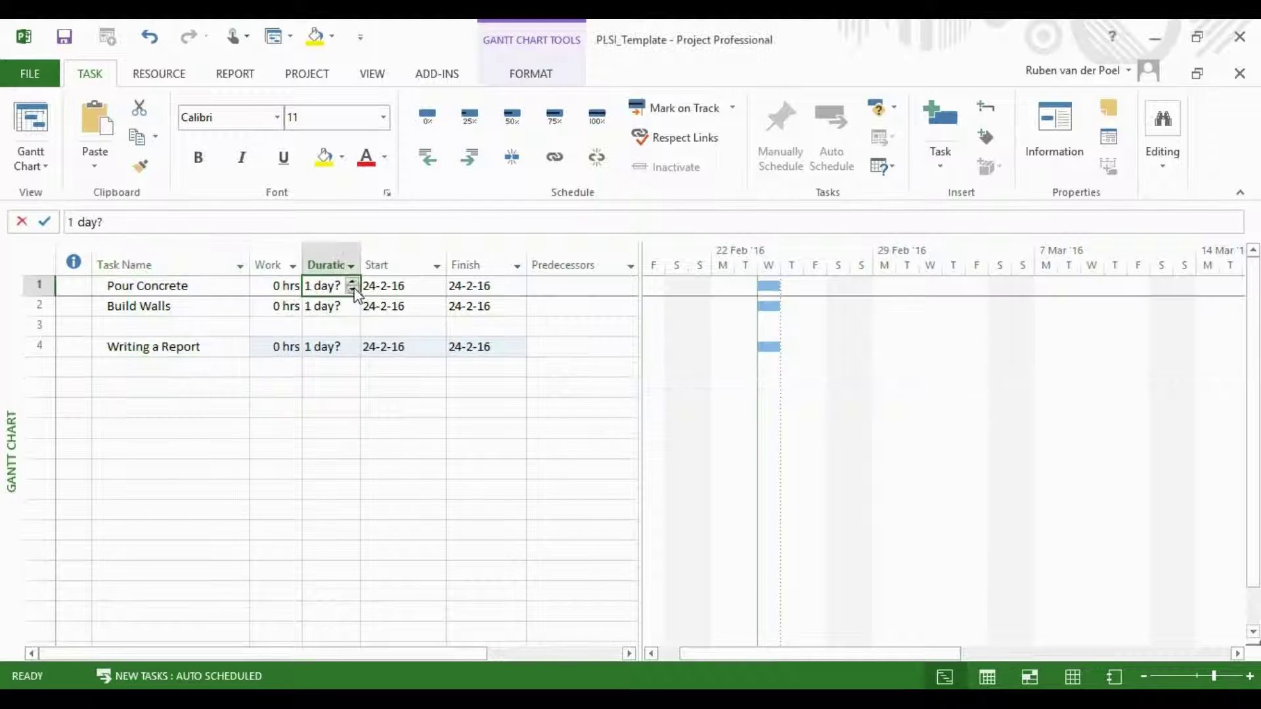
pyautogui.click(352, 283)
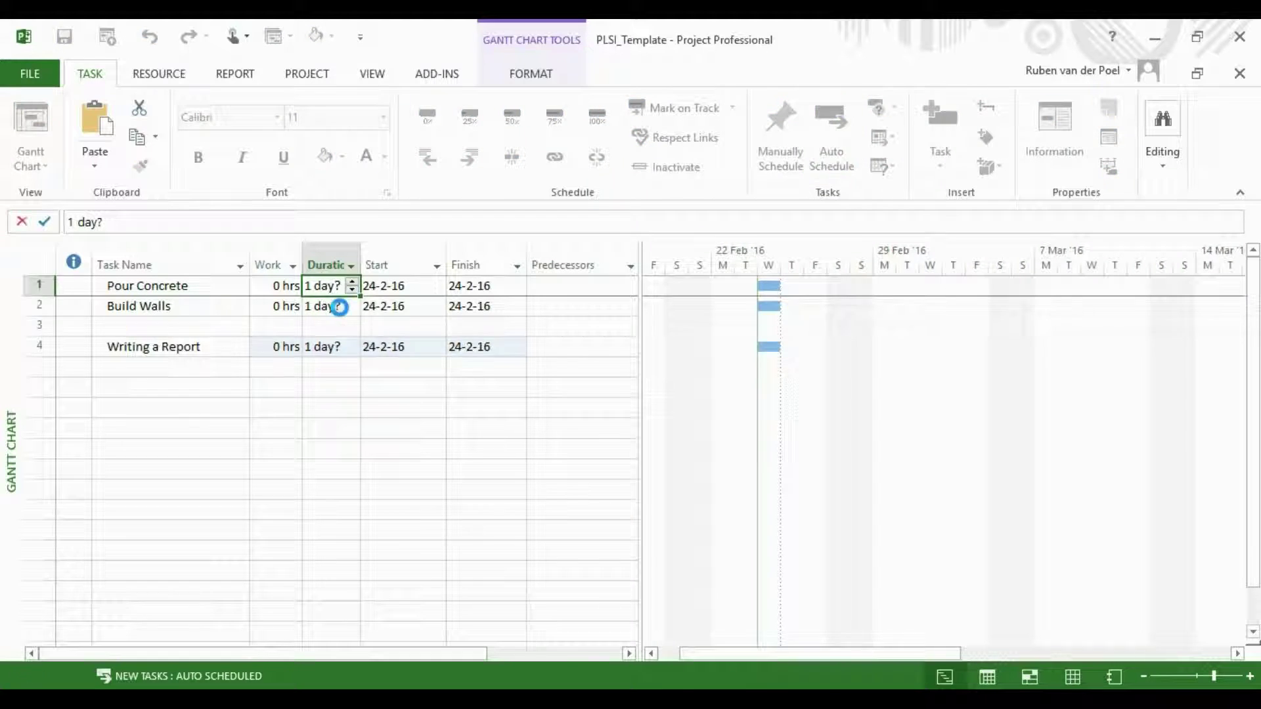
pyautogui.click(338, 306)
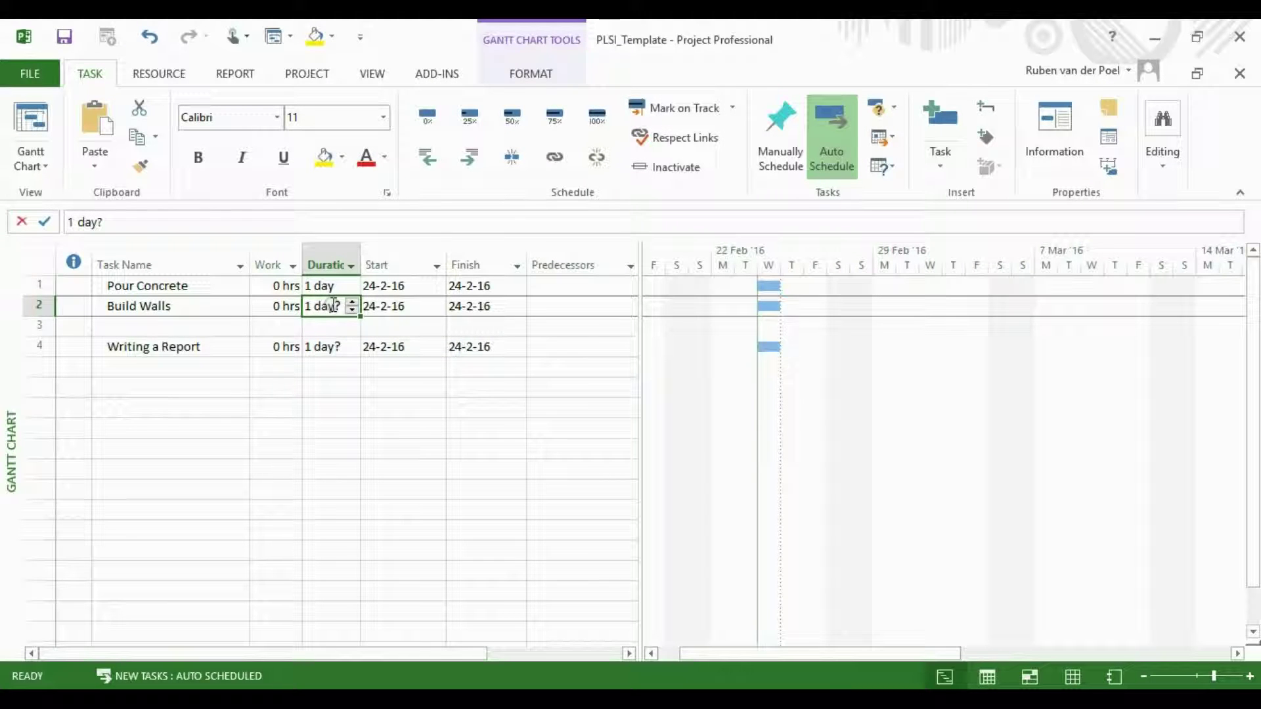
pyautogui.write('3')
pyautogui.click(196, 308)
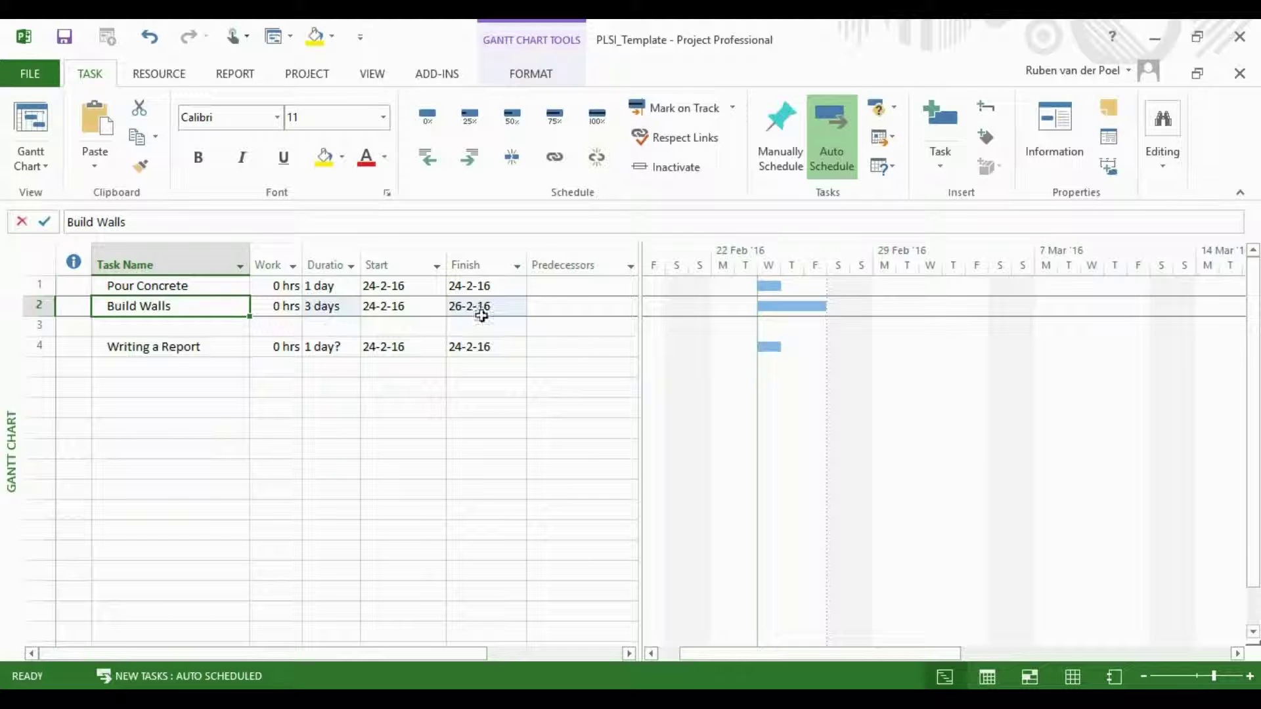
# In Build Walls' task information, add Pour Concrete as predecessor with a 5-day lag (1FS+5 days).
pyautogui.rightClick(206, 297)
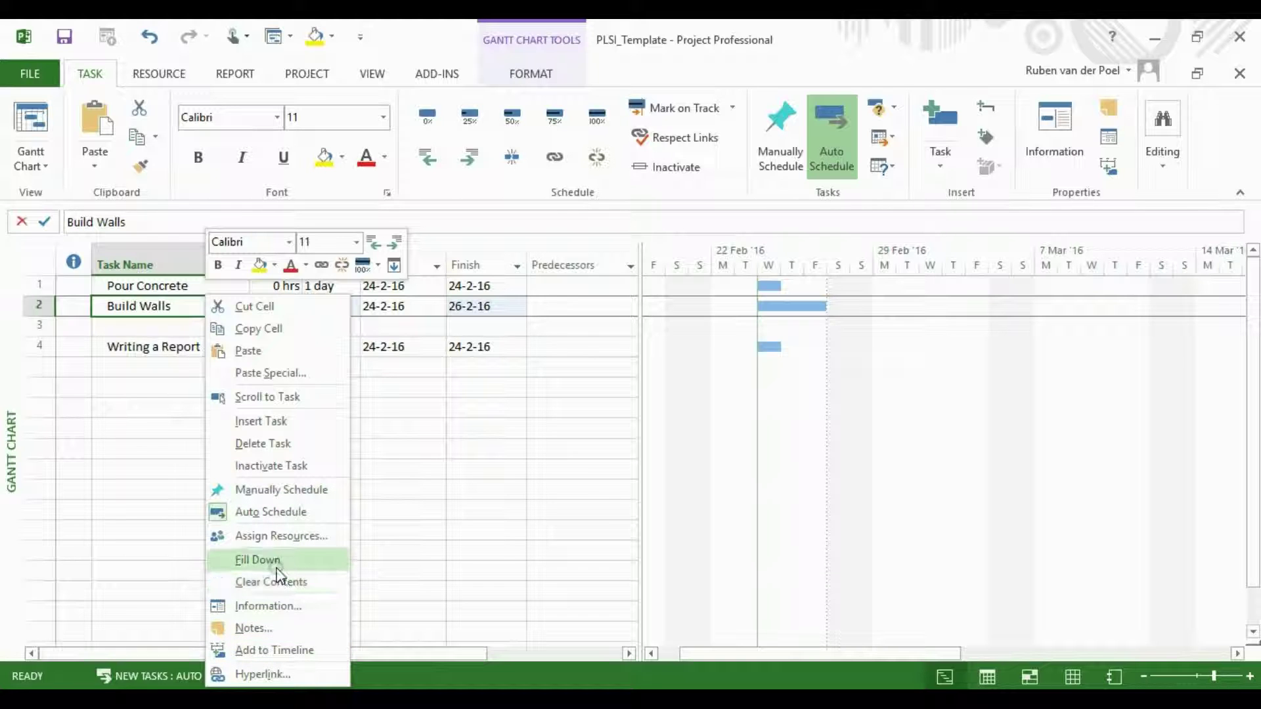
pyautogui.click(268, 606)
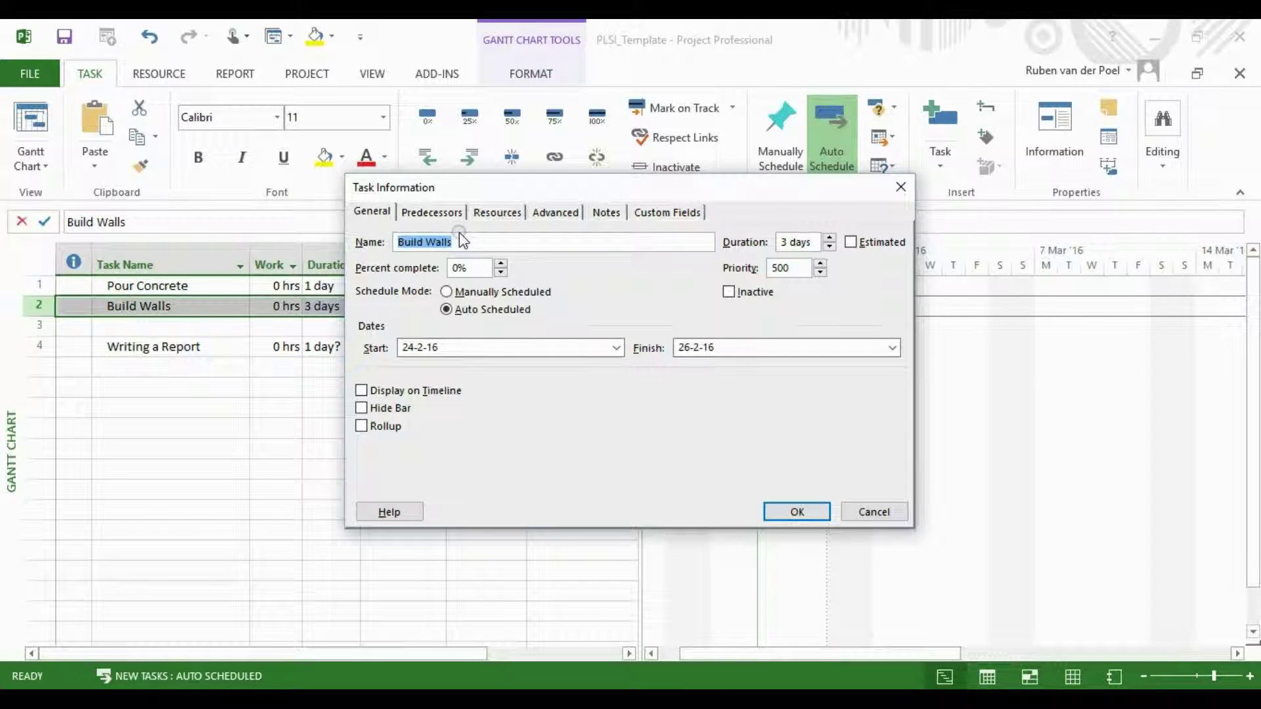
pyautogui.click(431, 212)
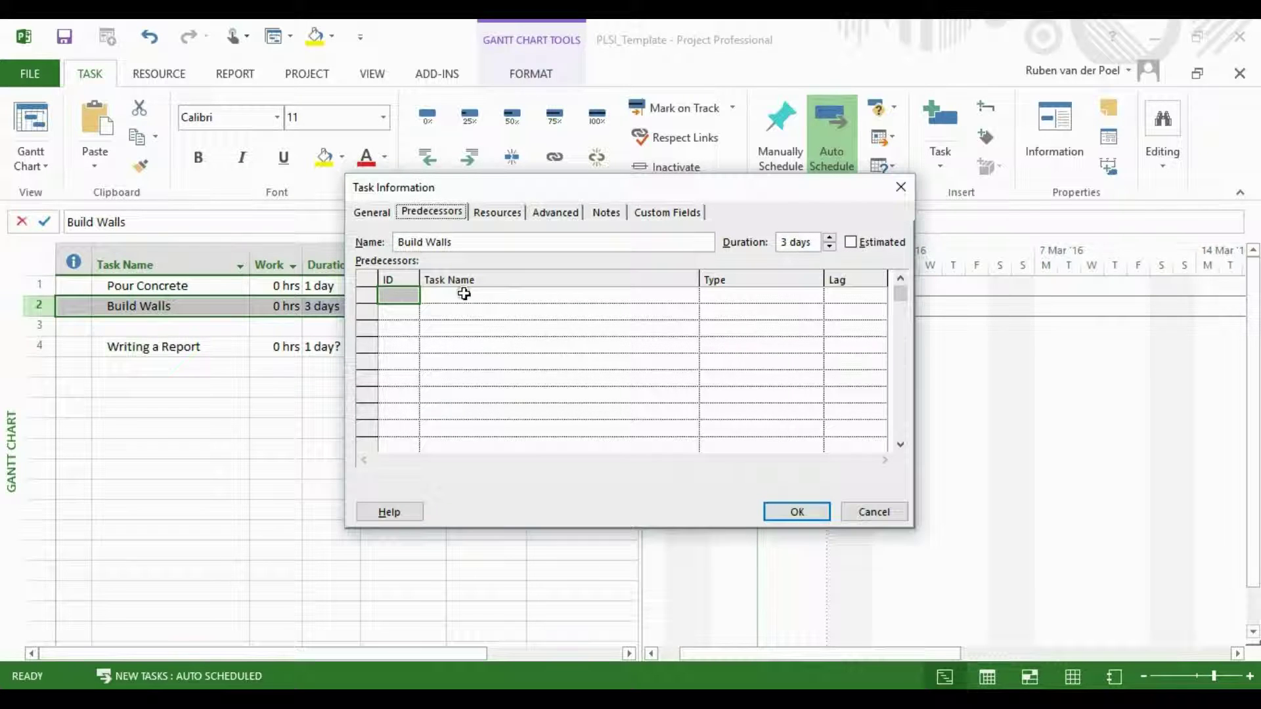
pyautogui.click(463, 293)
pyautogui.click(689, 297)
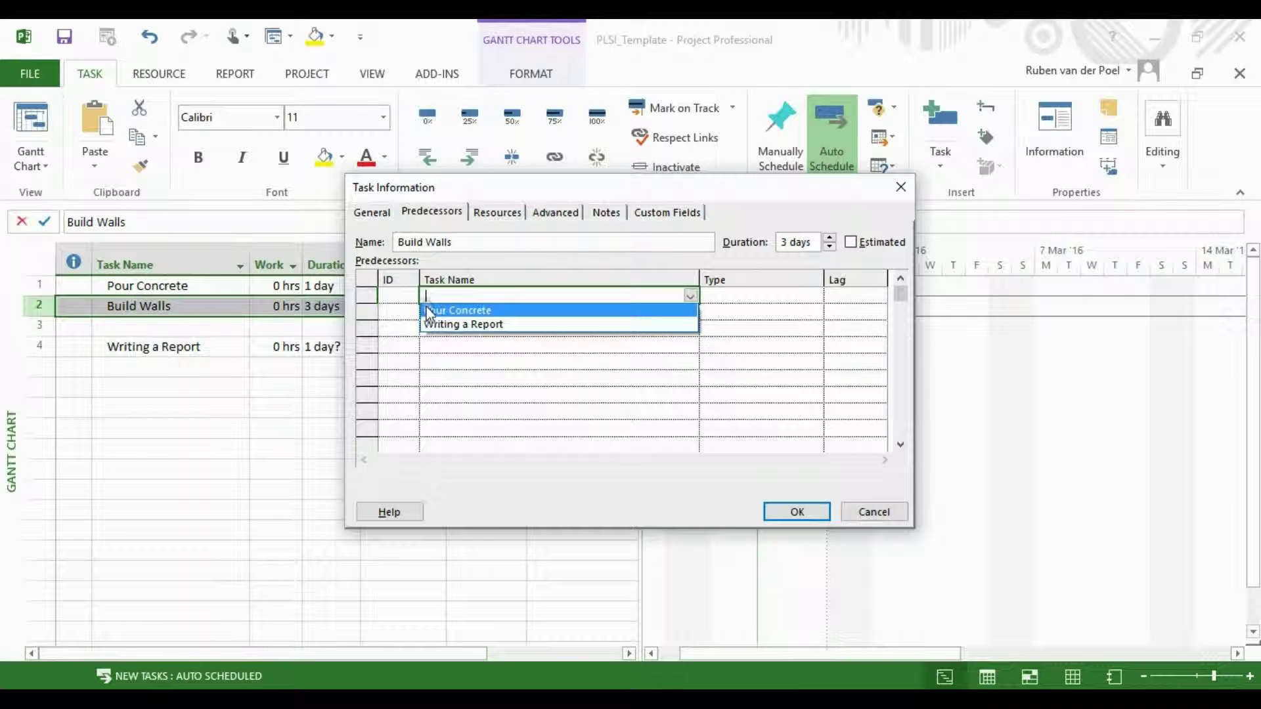
pyautogui.click(506, 310)
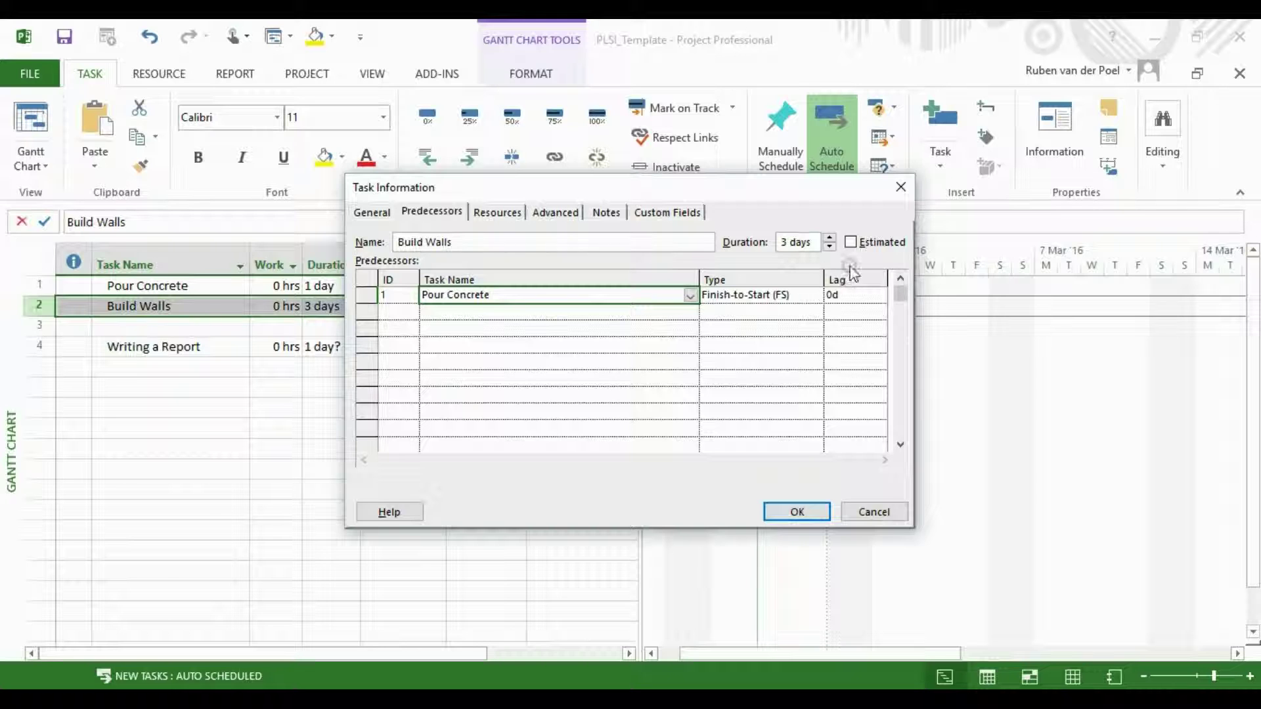
pyautogui.click(853, 298)
pyautogui.write('5')
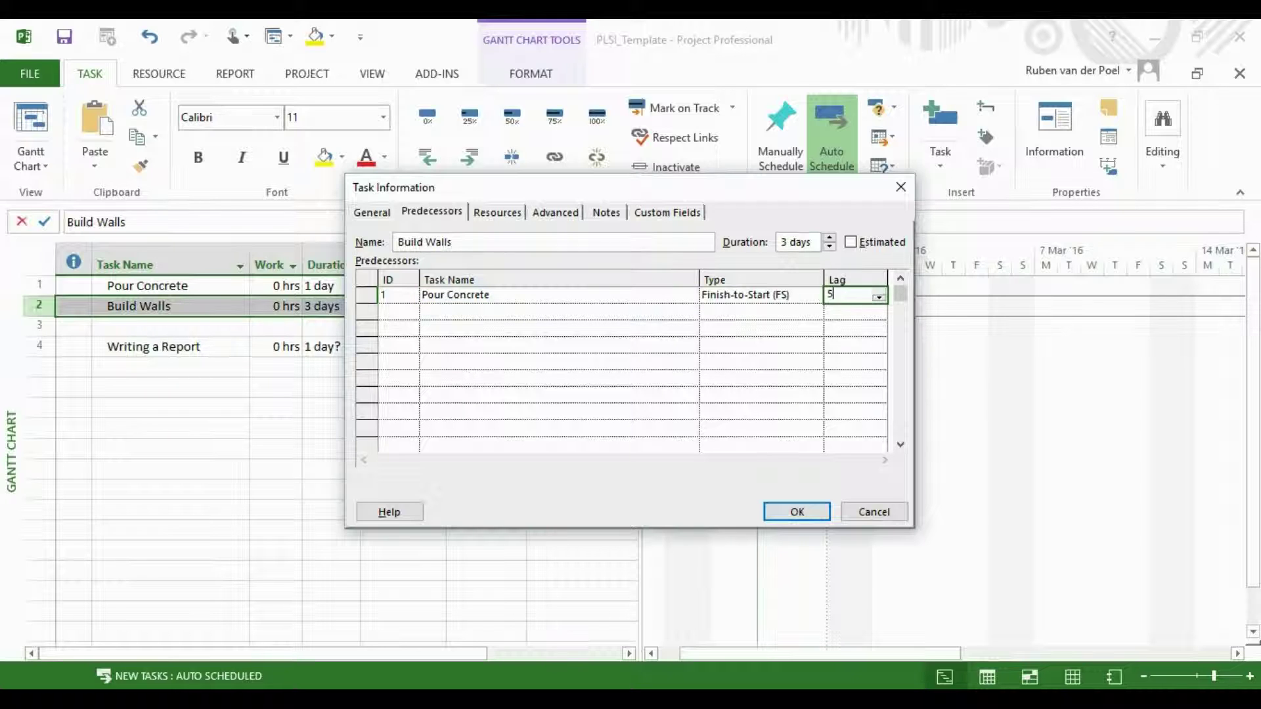
pyautogui.click(803, 511)
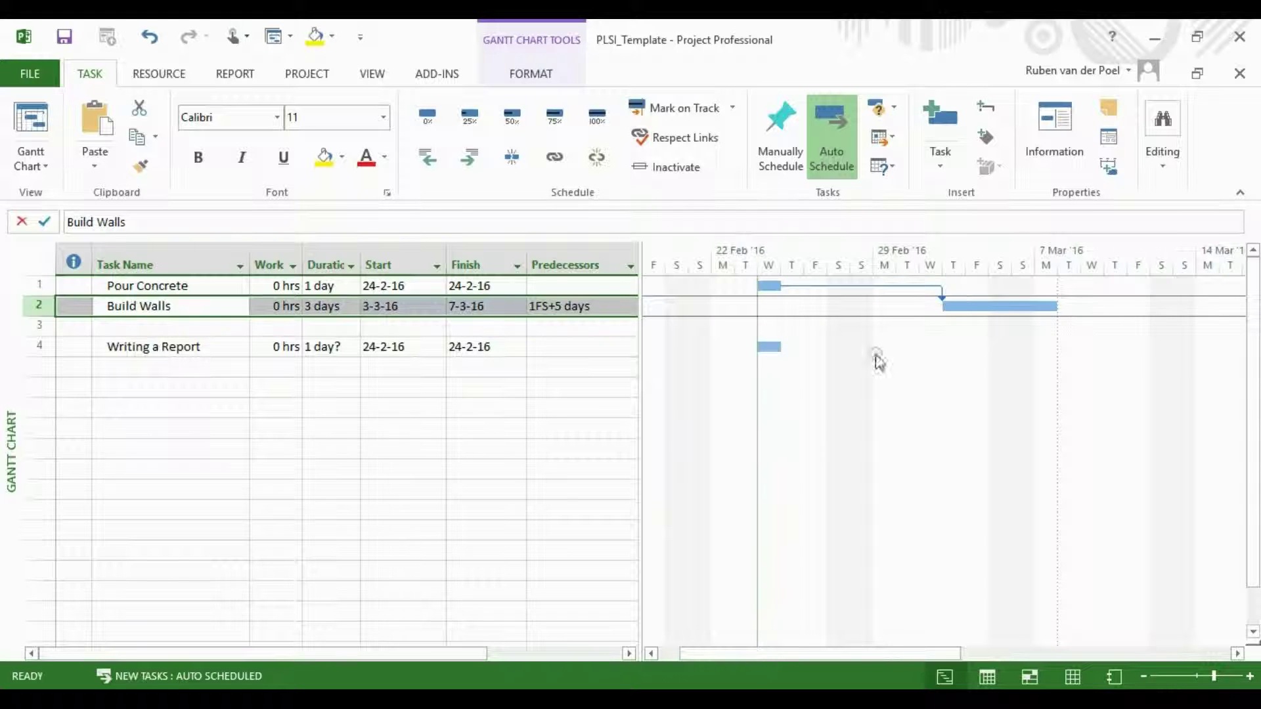
# Enter 'Review the Report' in row 5, and give it and Writing a Report 10-day durations.
pyautogui.click(170, 370)
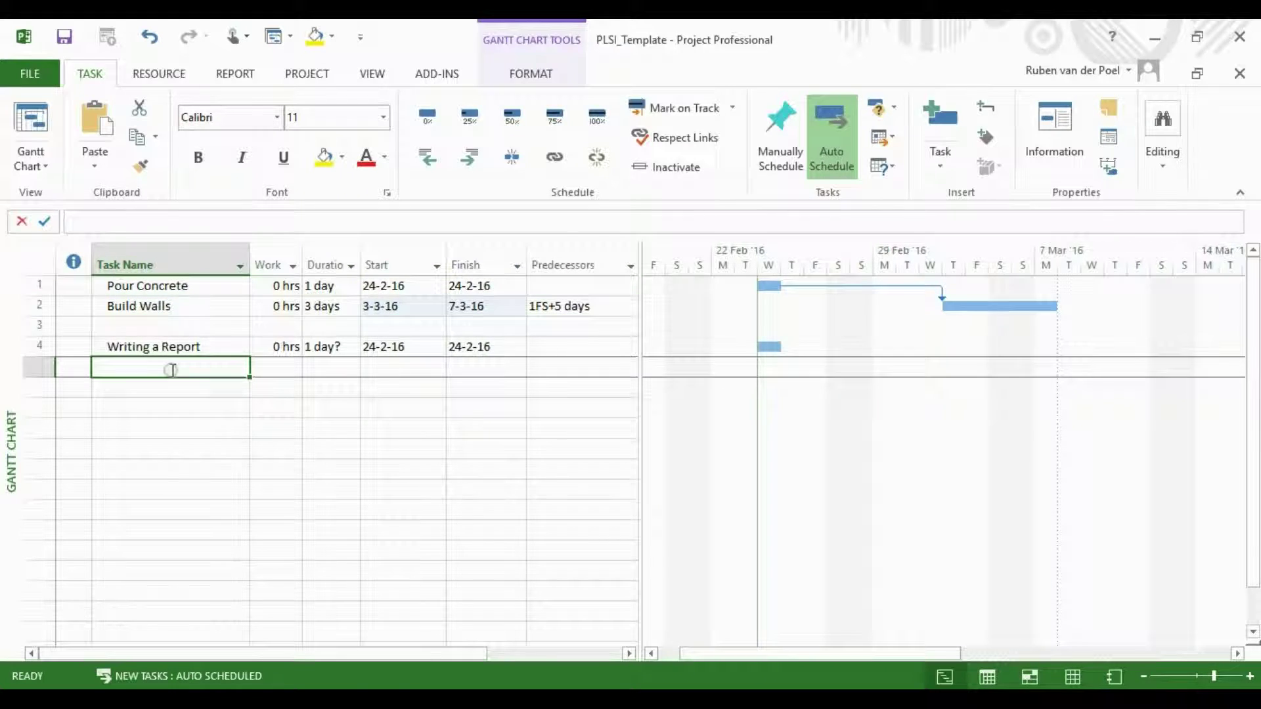
pyautogui.write('Revi')
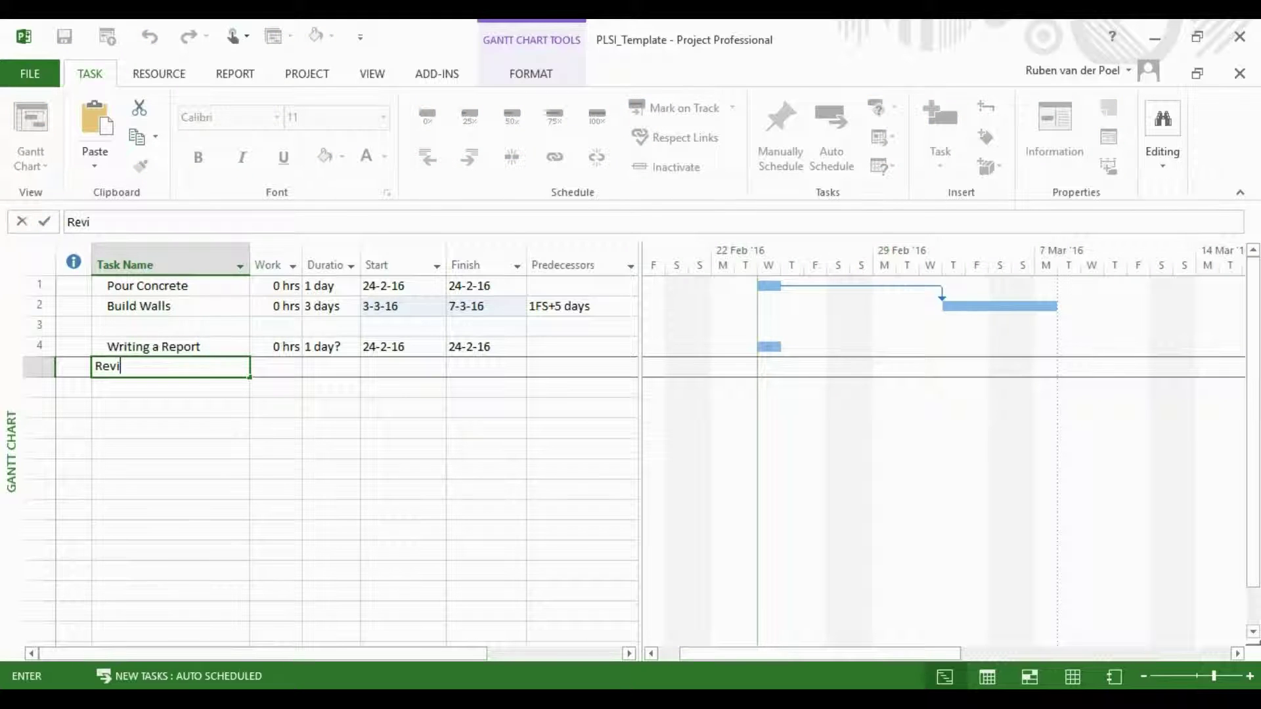
pyautogui.write('ew the Report')
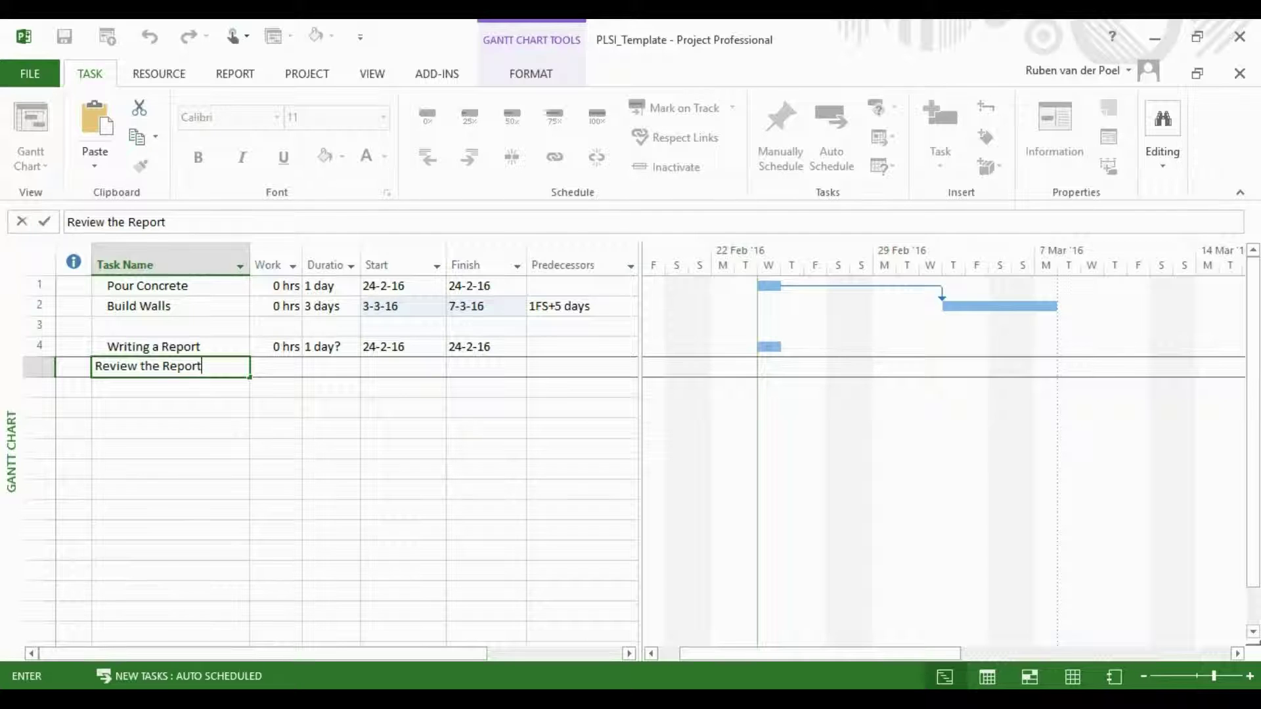
pyautogui.press('Tab')
pyautogui.click(333, 346)
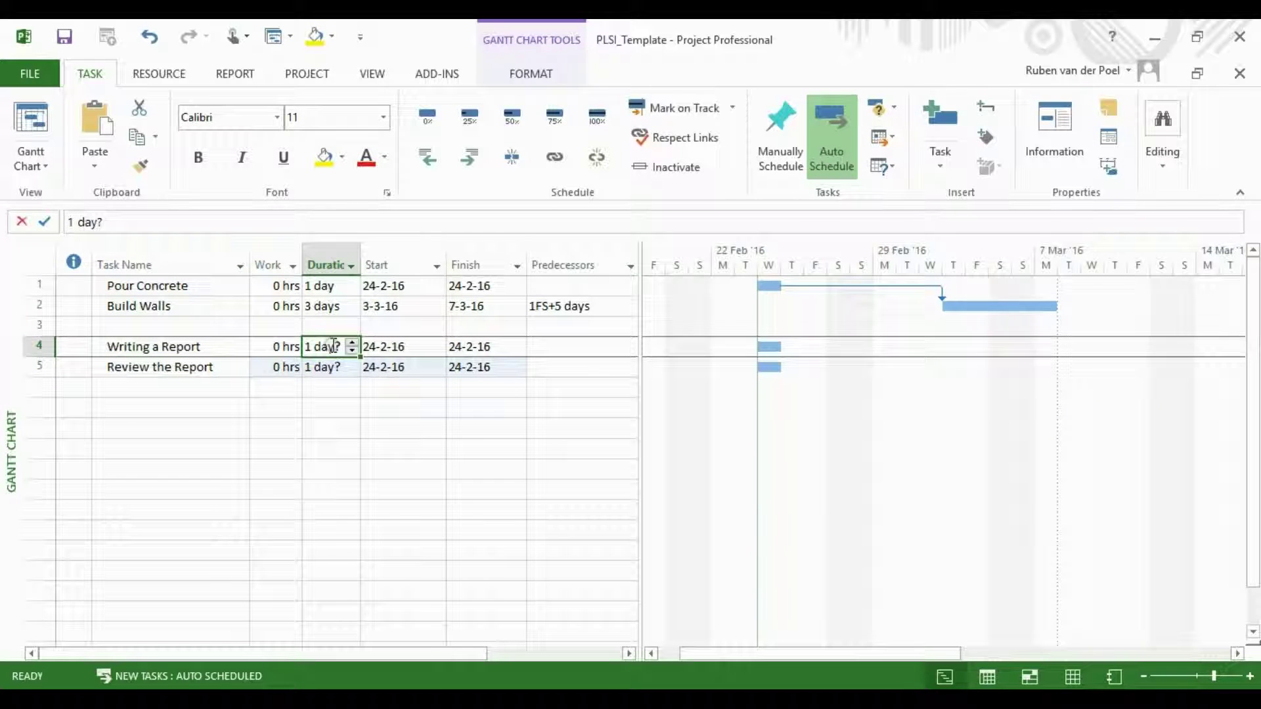
pyautogui.write('1')
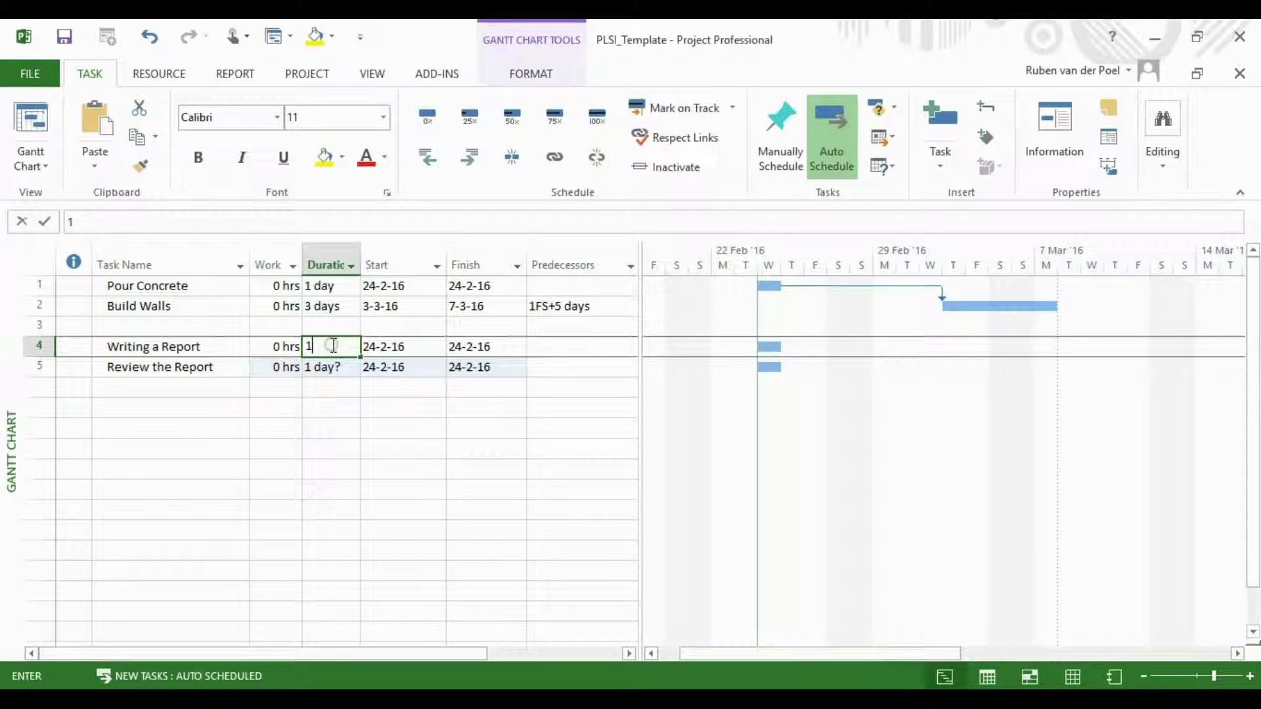
pyautogui.write('0')
pyautogui.press('Return')
pyautogui.write('1')
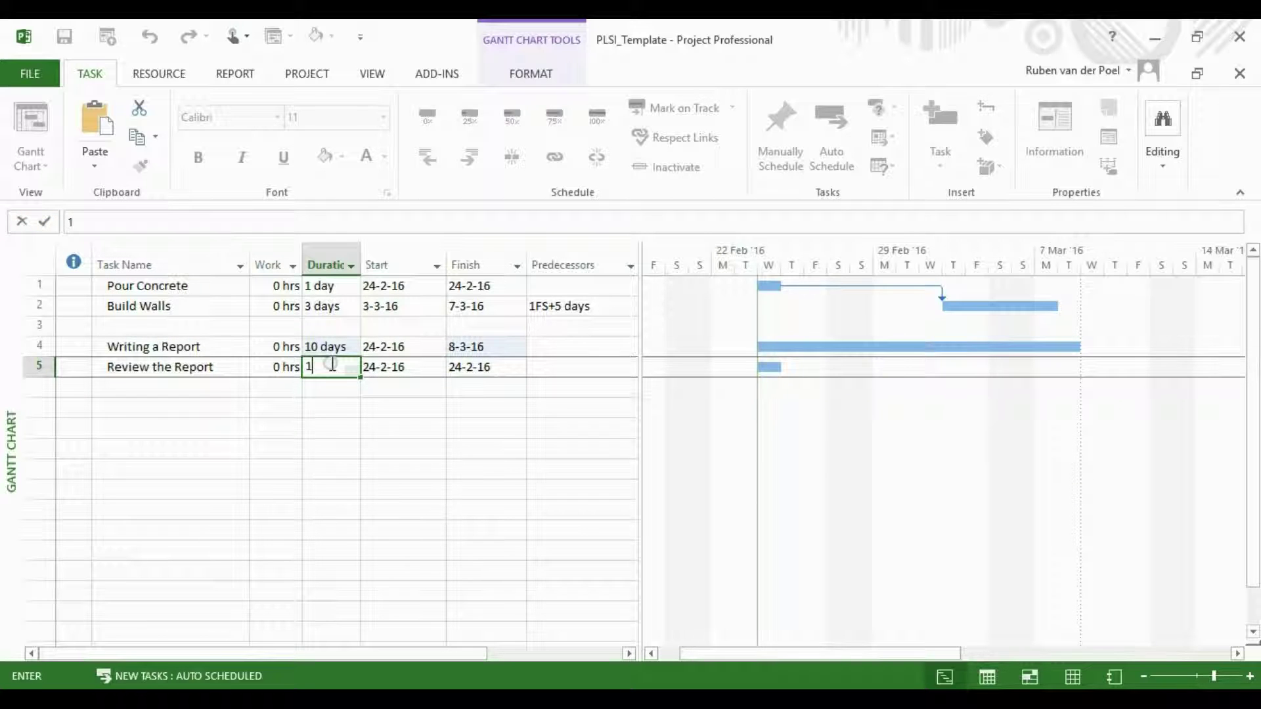
pyautogui.click(483, 407)
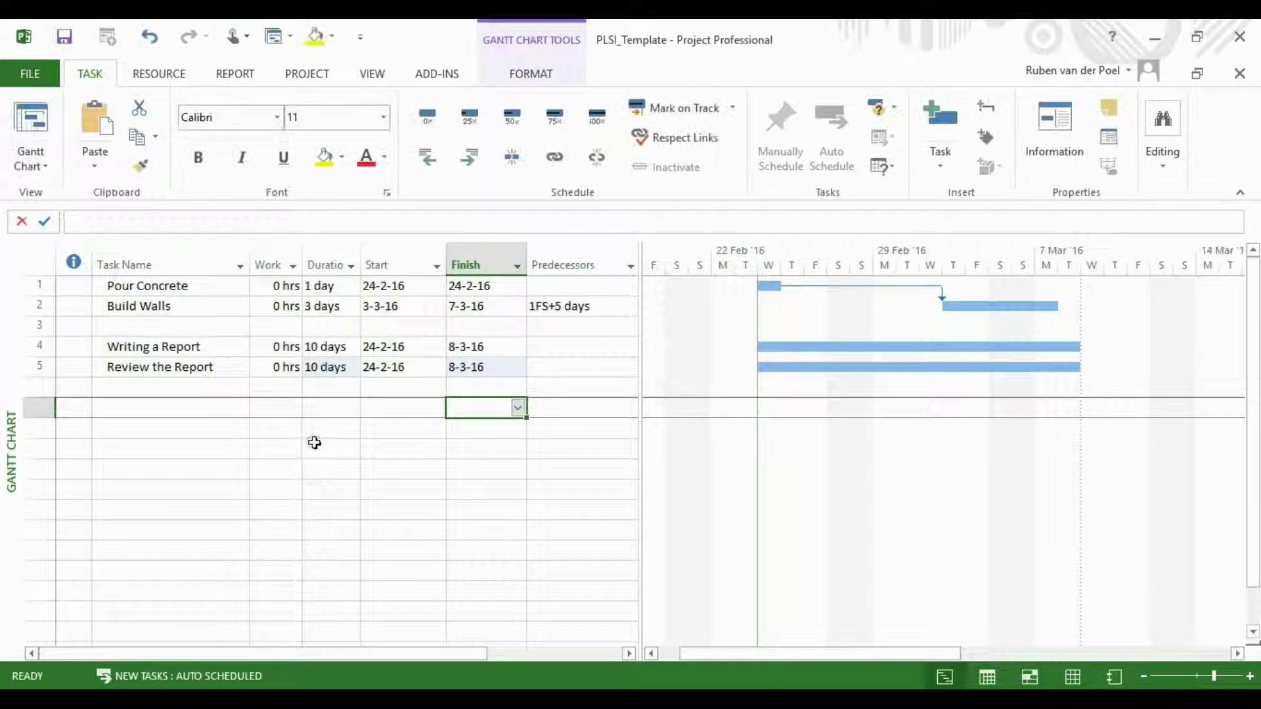
# In Review the Report's task information, add Writing a Report as predecessor with a -8 day lag.
pyautogui.click(202, 367)
pyautogui.rightClick(204, 367)
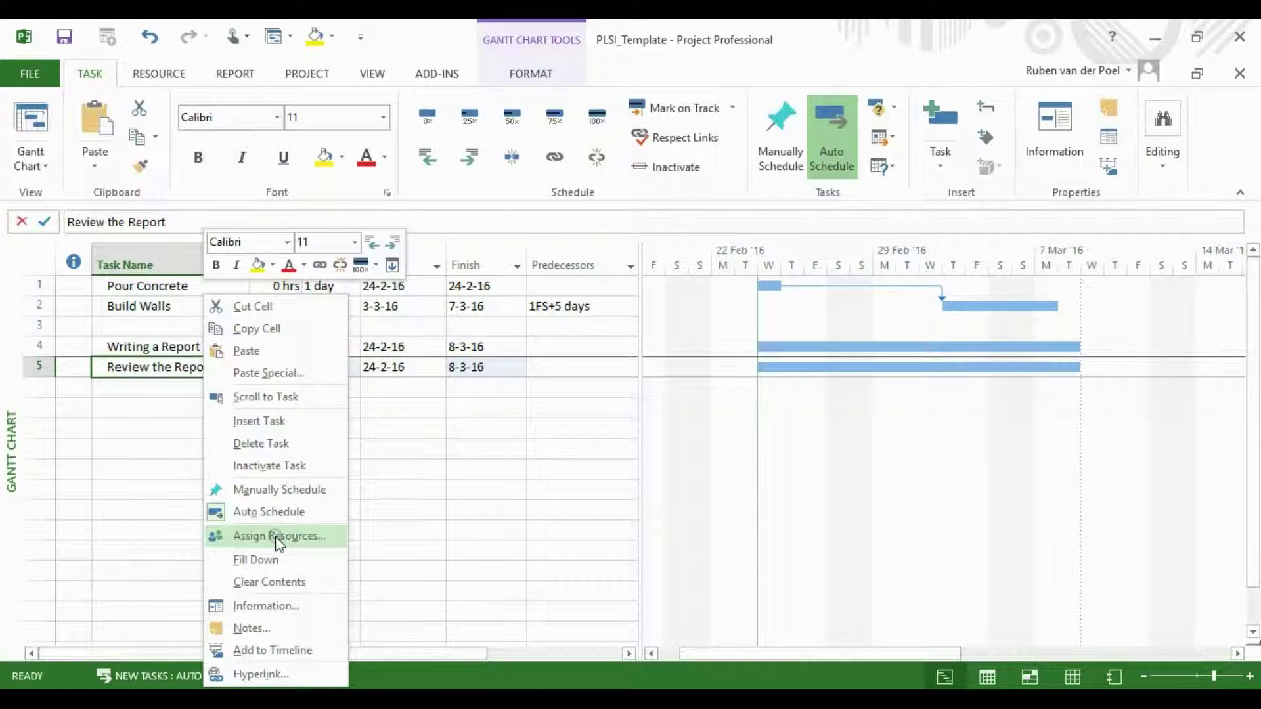
pyautogui.click(285, 609)
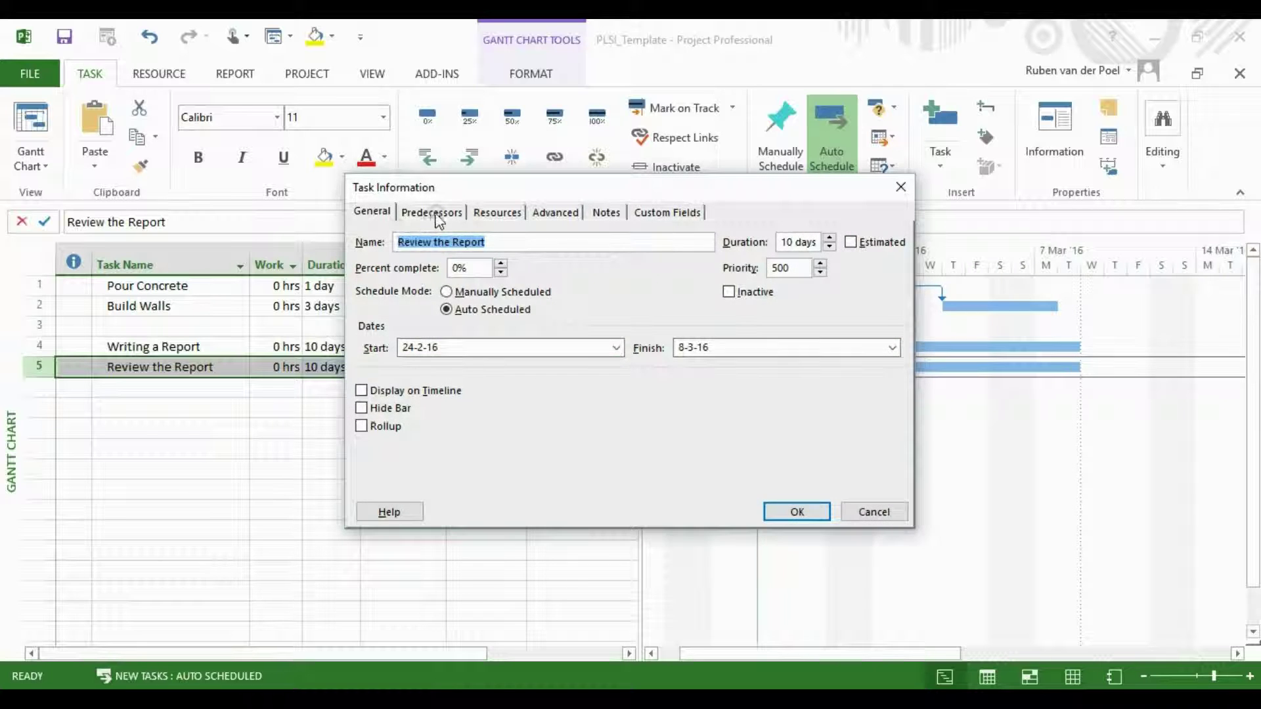
pyautogui.click(436, 213)
pyautogui.click(496, 295)
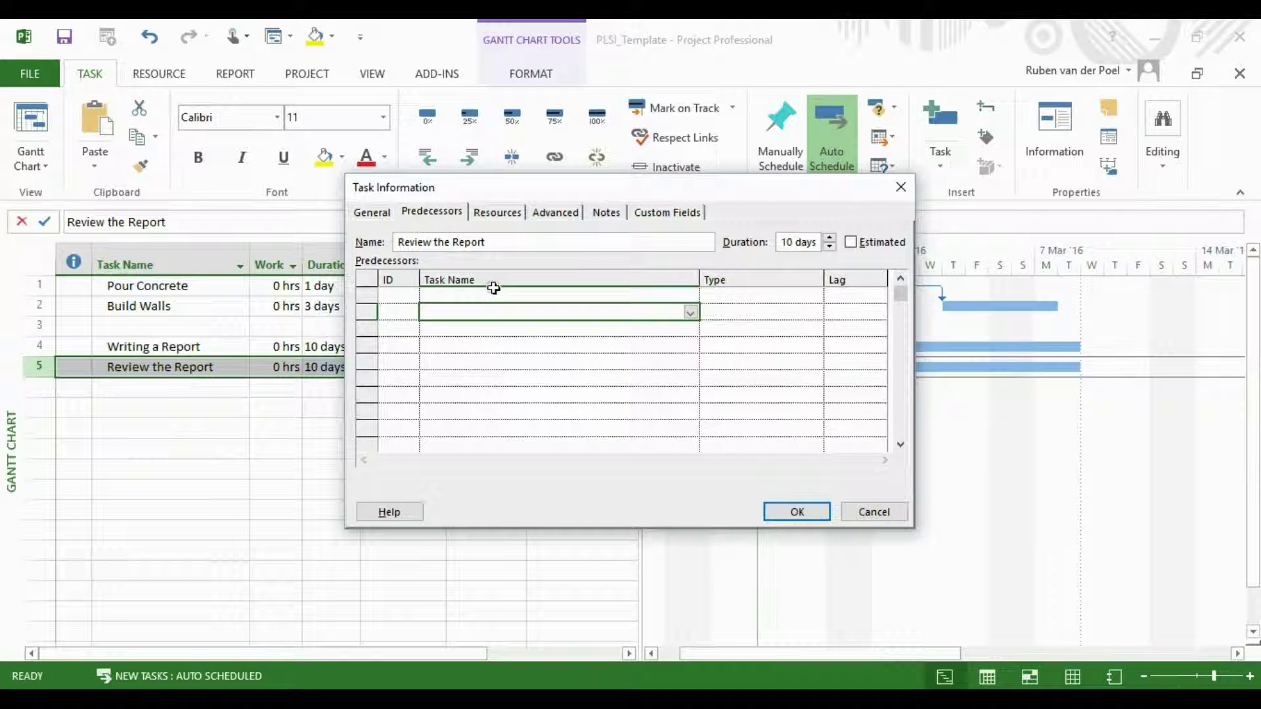
pyautogui.click(690, 296)
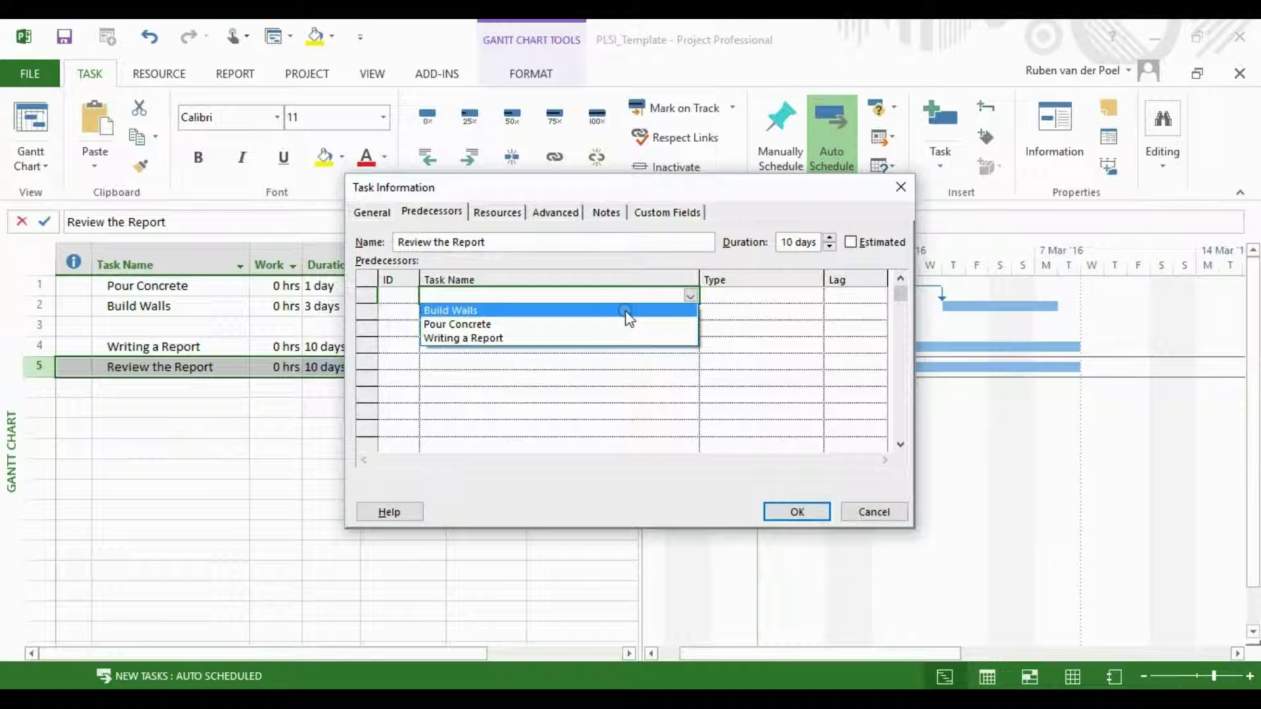
pyautogui.click(599, 338)
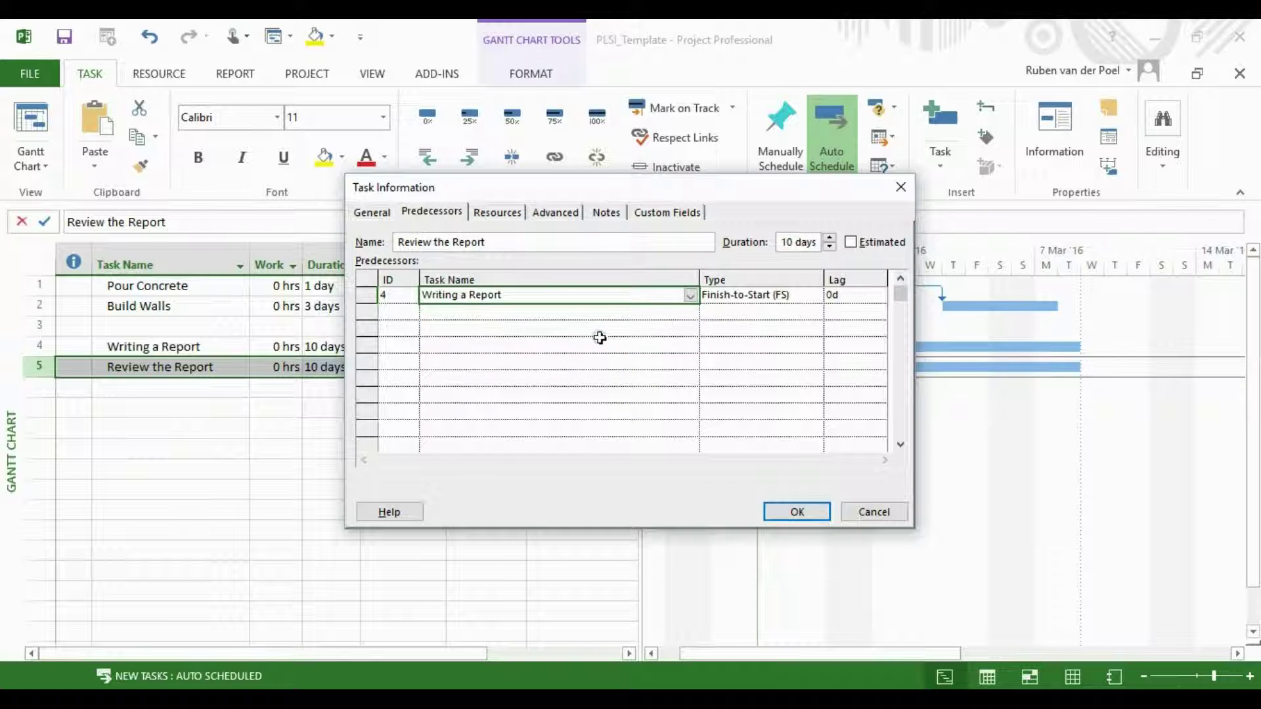
pyautogui.click(852, 297)
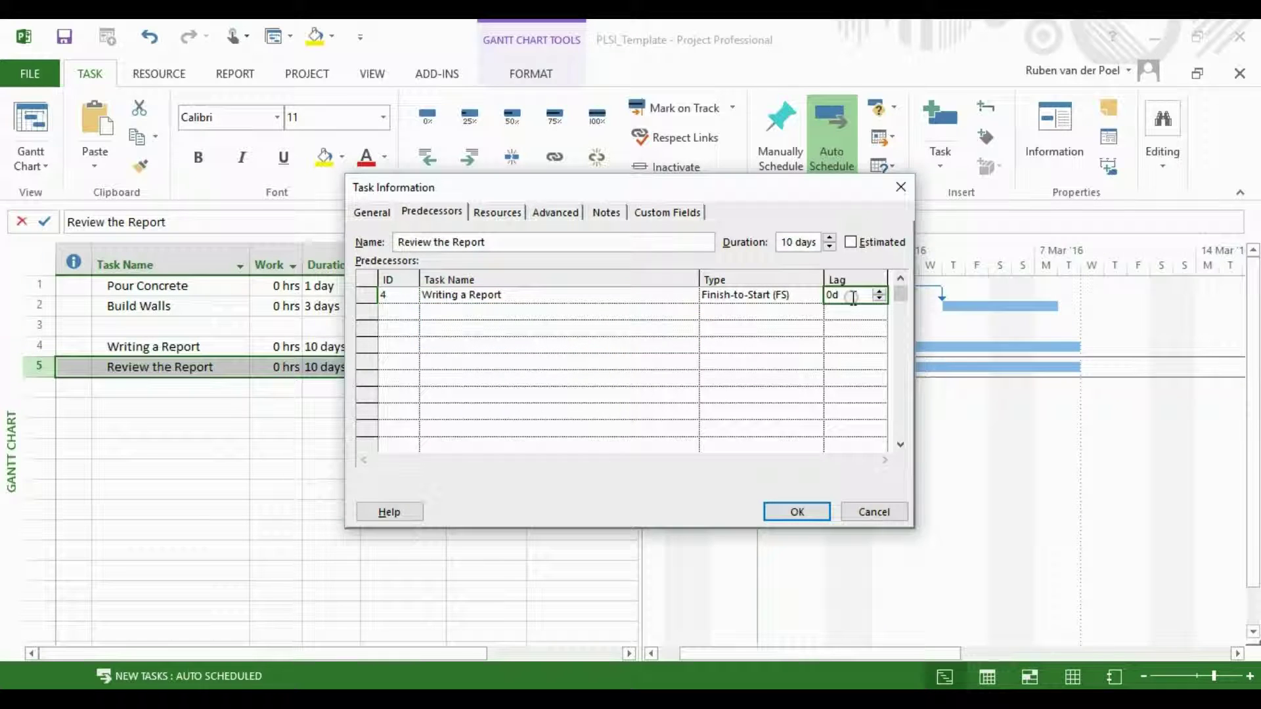
pyautogui.write('-')
pyautogui.click(798, 512)
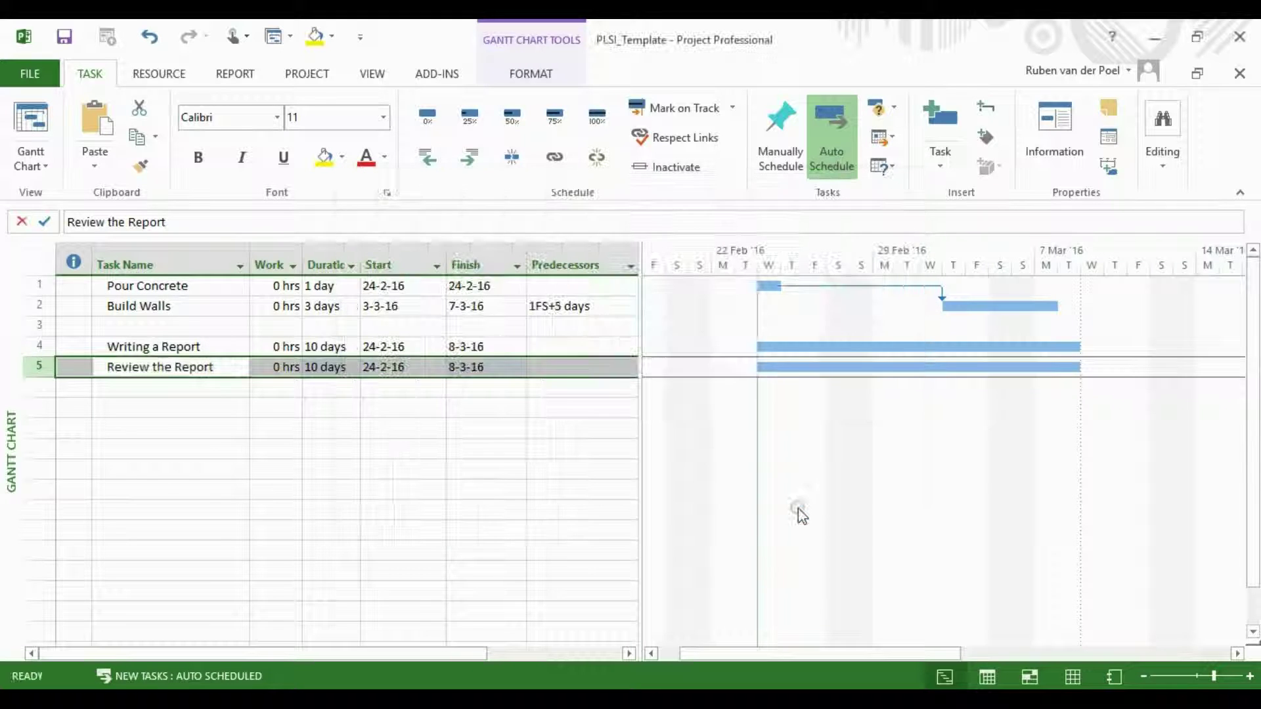